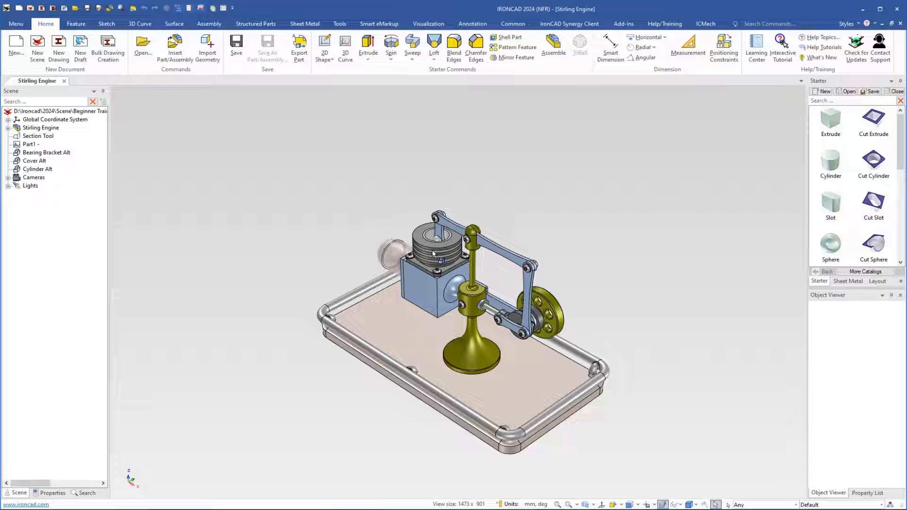
Step: Save the Cylinder part as an external file linked to the current scene and check its file link in the scene tree
left_click(433, 254)
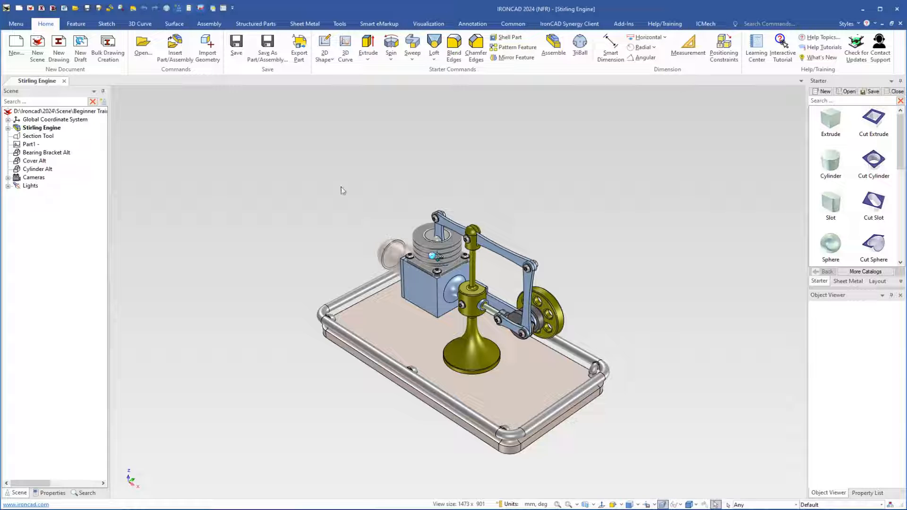
left_click(268, 44)
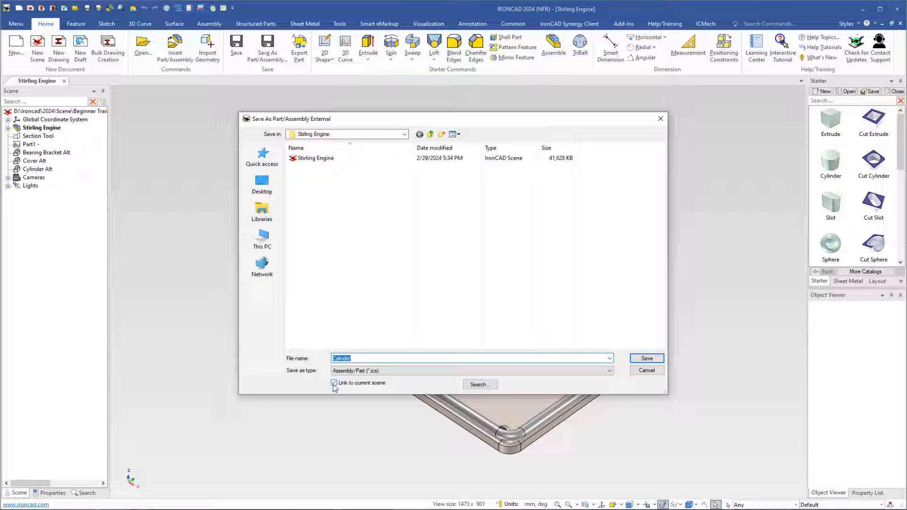
left_click(646, 359)
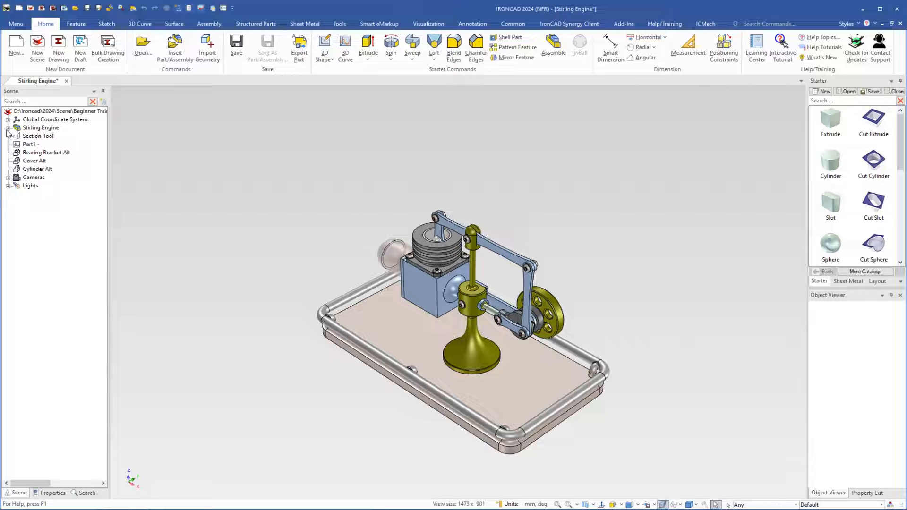
left_click(7, 128)
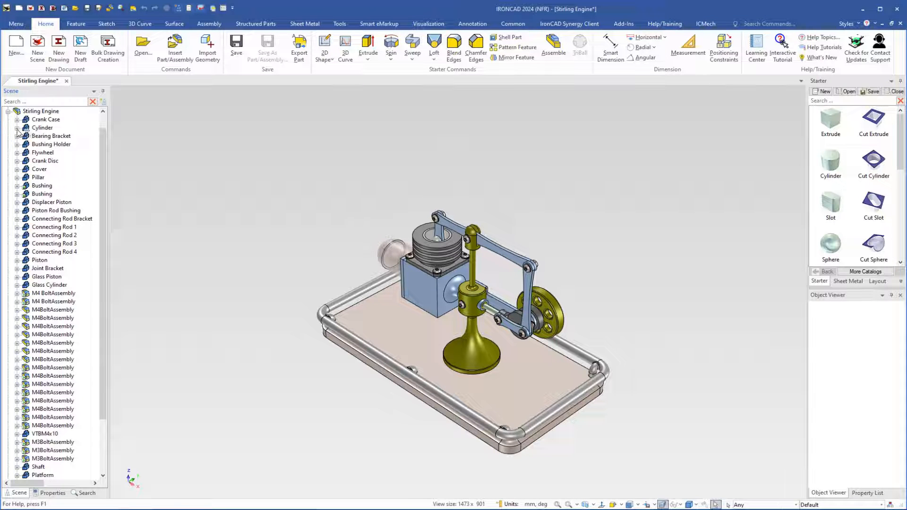
left_click(17, 127)
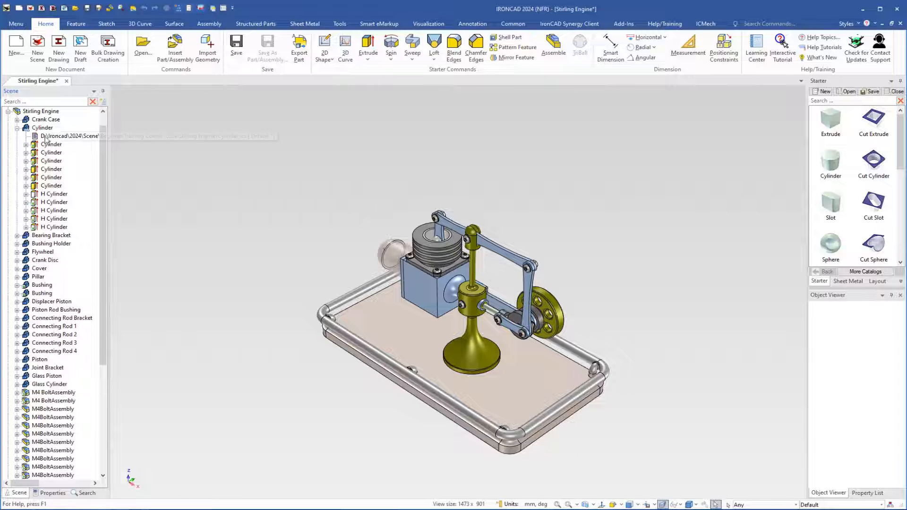
left_click(17, 127)
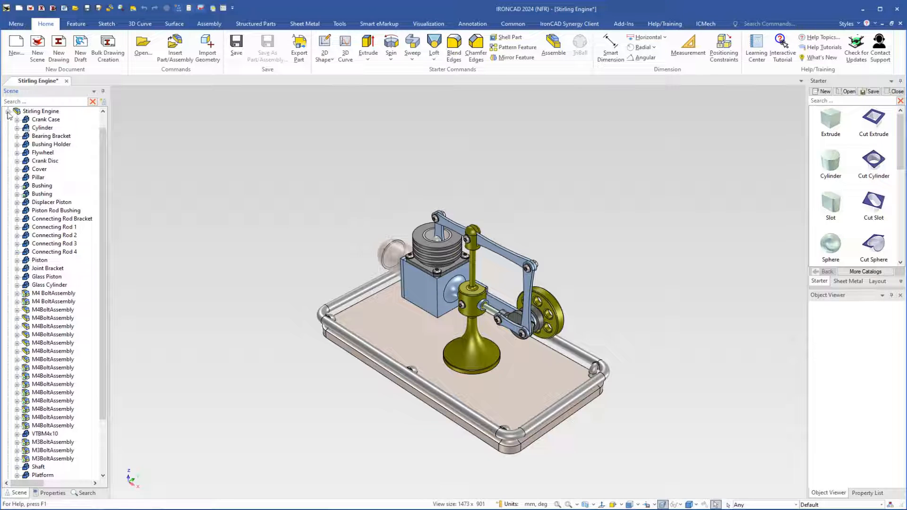
left_click(8, 111)
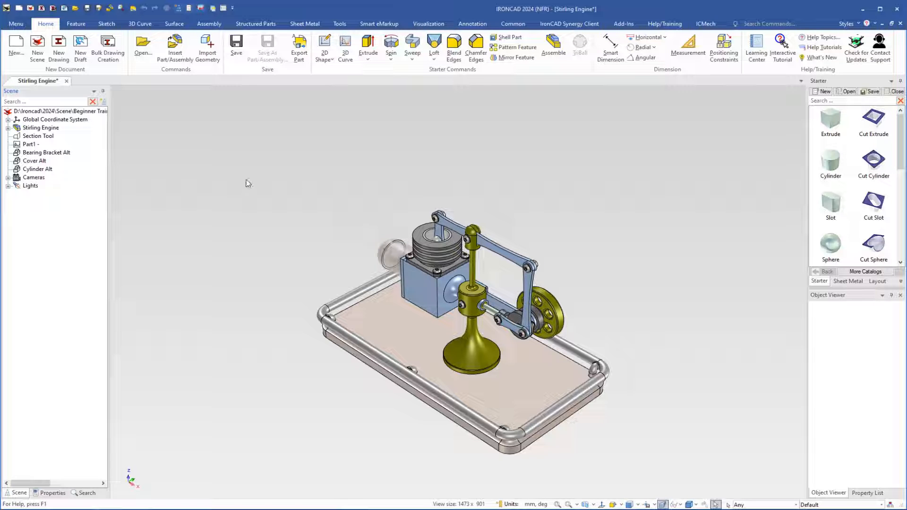
Step: Create a new drawing from the ISO A4P Part template
left_click(52, 9)
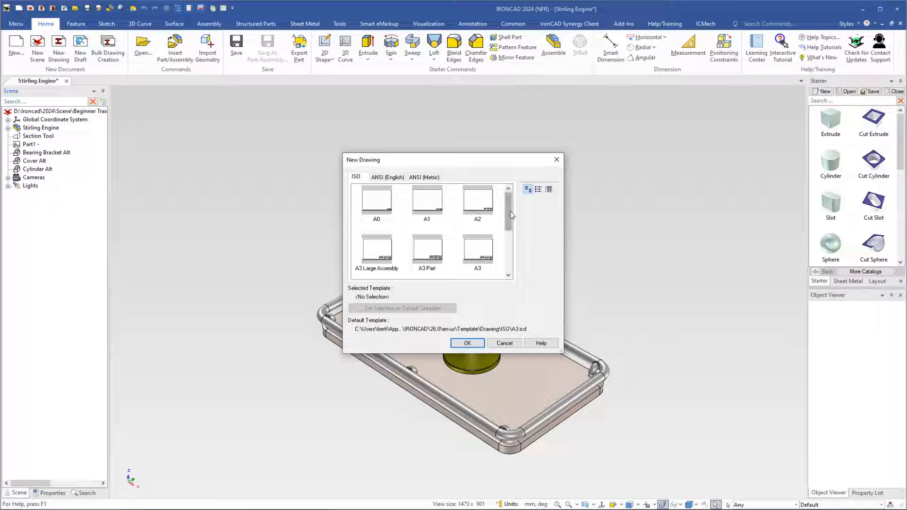
scroll(475, 210, "down", 3)
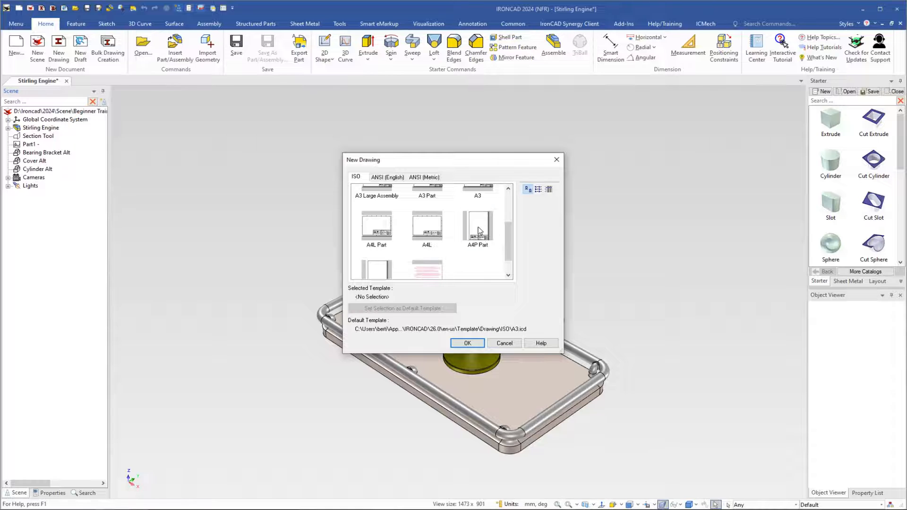
double_click(478, 229)
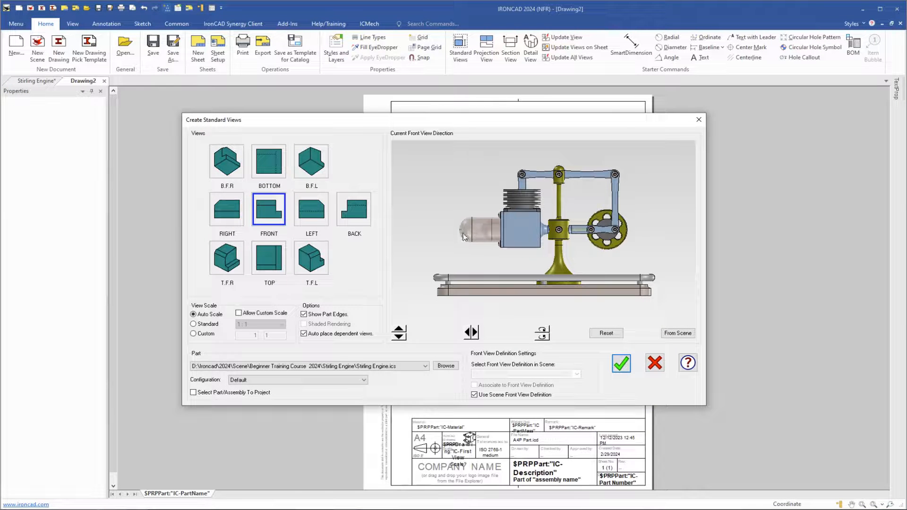
Step: Create a front view of Cylinder.ics oriented to look onto the flange with four holes, and place it above the title block at 2:1
left_click(445, 366)
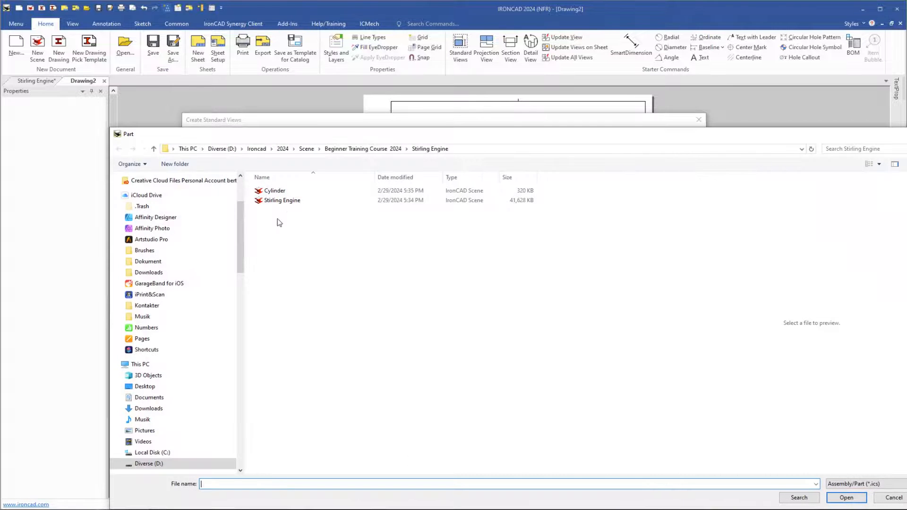
double_click(272, 191)
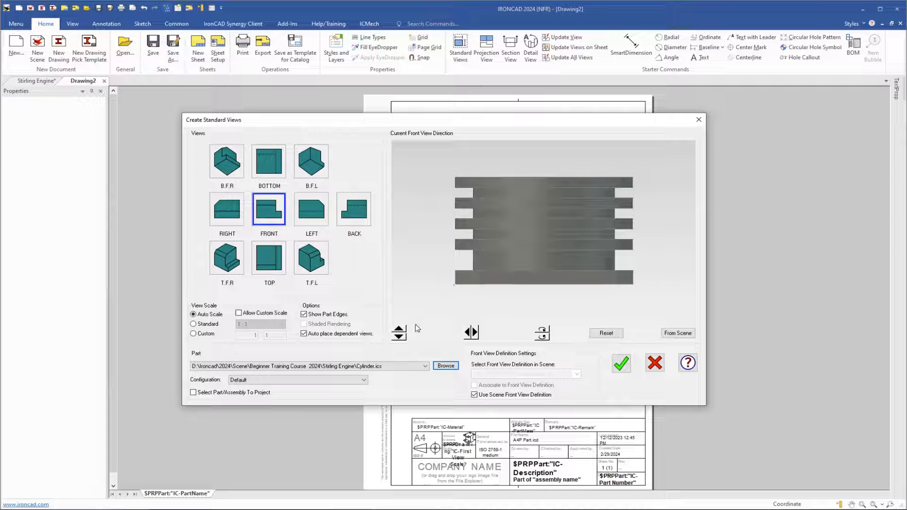
left_click(398, 335)
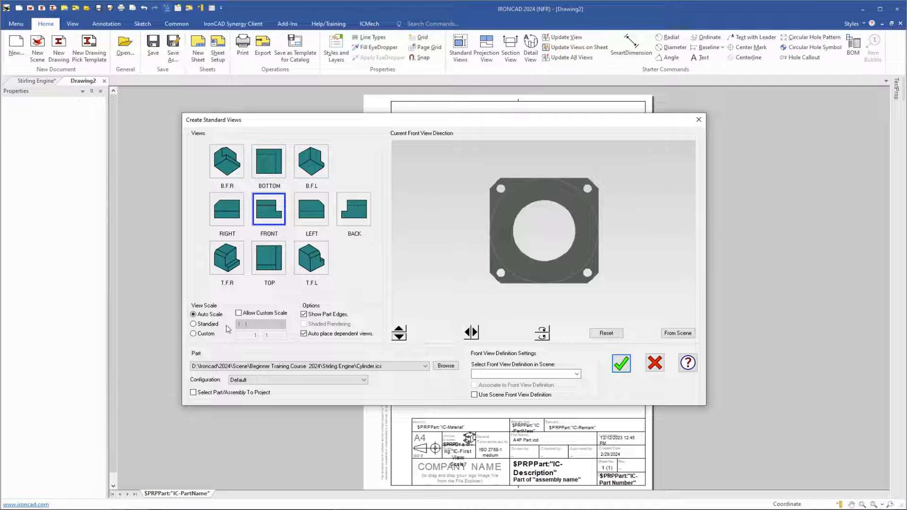
left_click(621, 362)
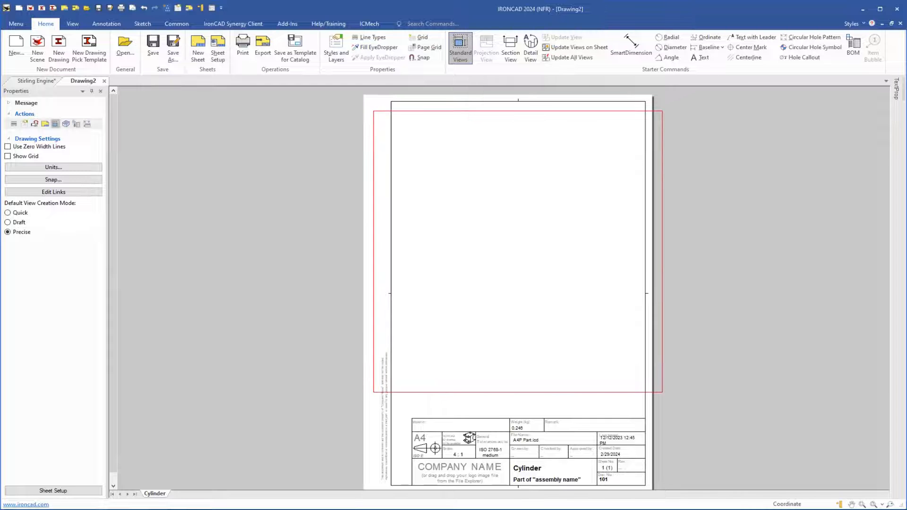
left_click(520, 249)
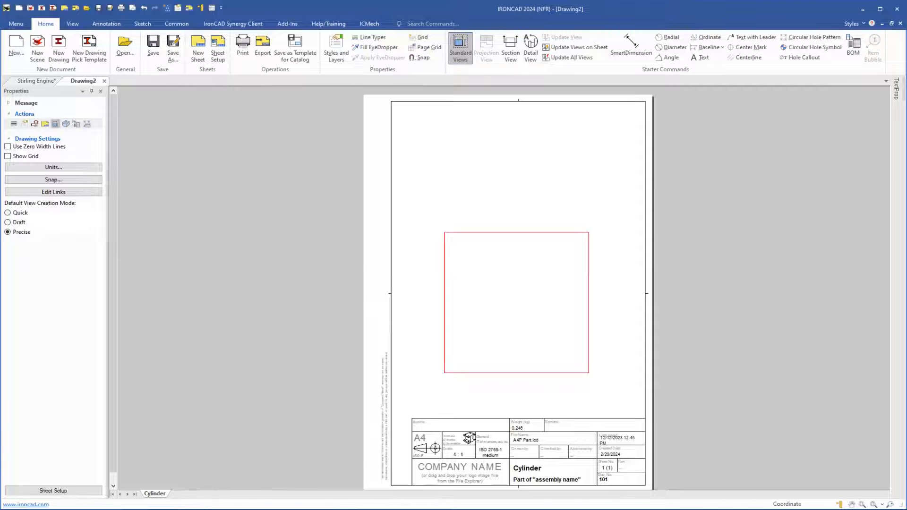
left_click(518, 332)
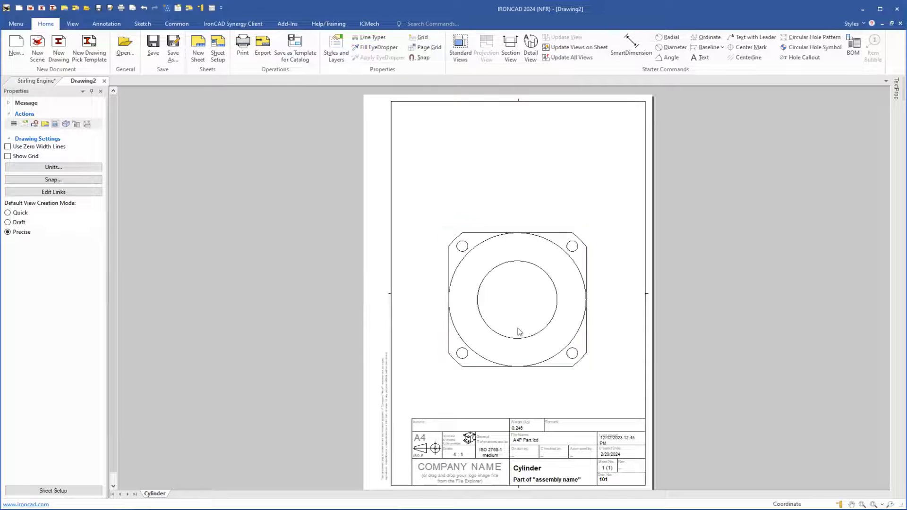
Step: Change the front view's standard scale to 1:1 and back to 2:1
left_click(495, 272)
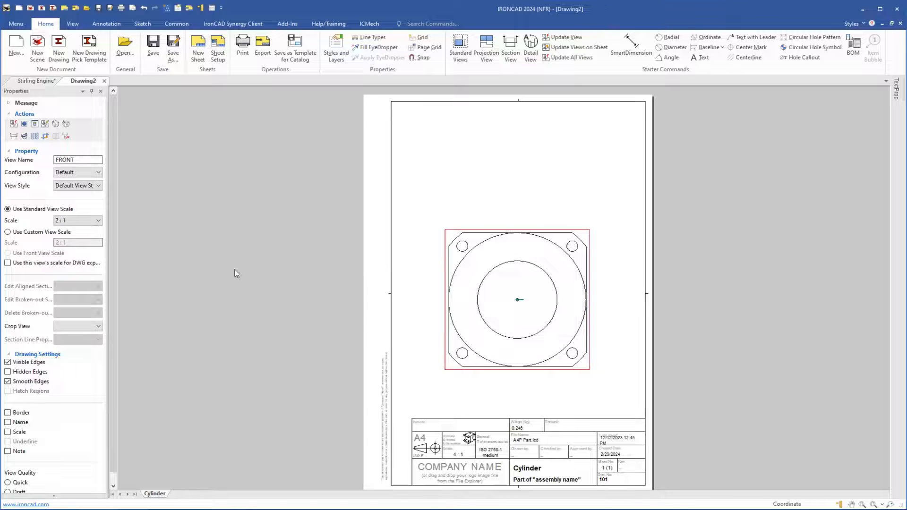
left_click(98, 221)
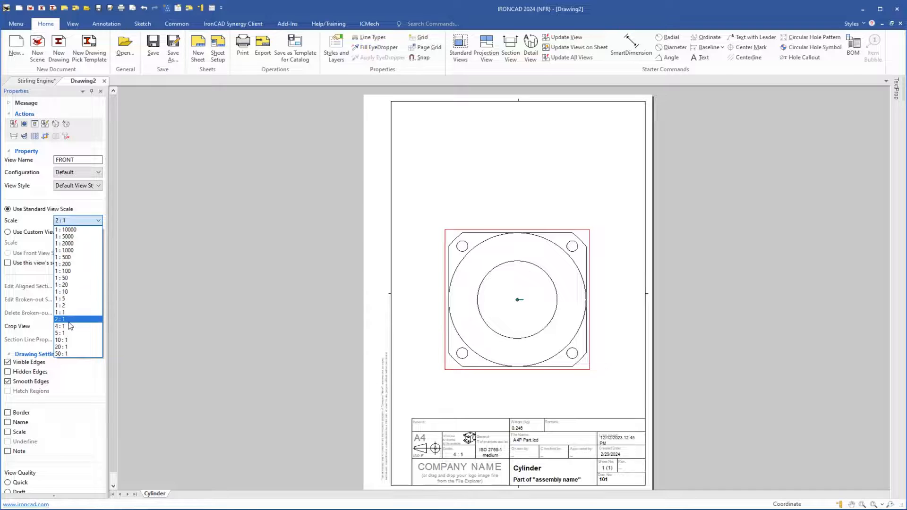
left_click(482, 324)
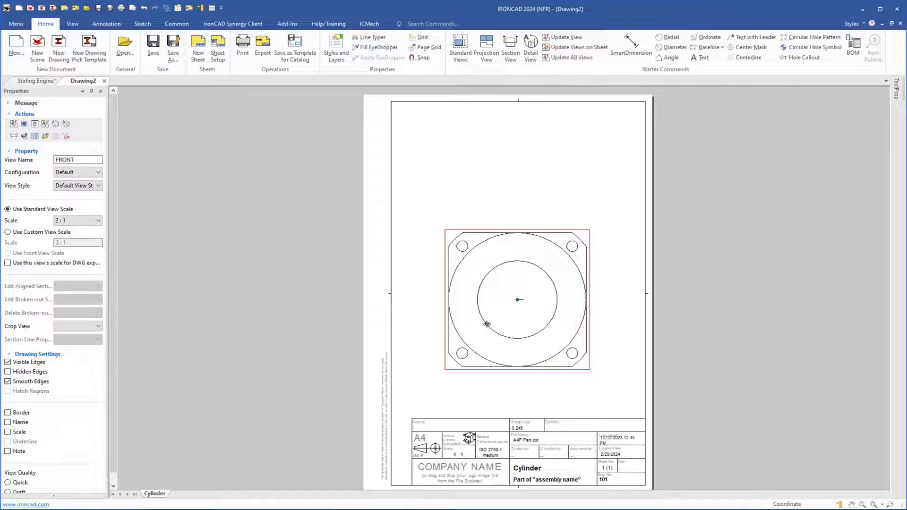
scroll(487, 324, "down", 1, "ctrl")
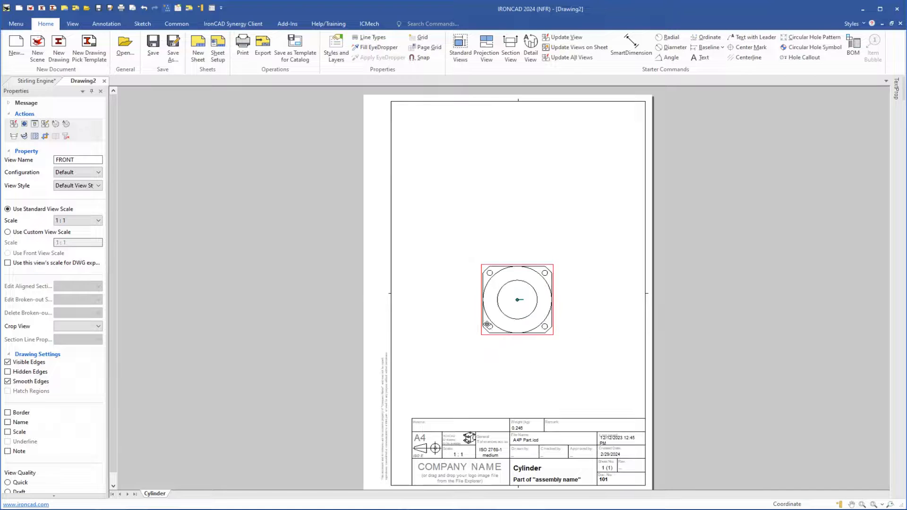
scroll(487, 324, "up", 1, "ctrl")
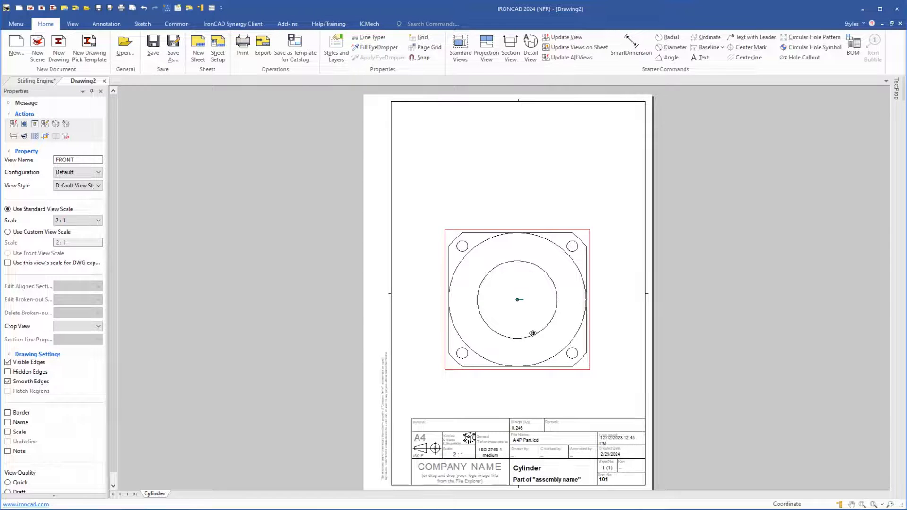
Step: Add center marks to the large outer circle and the four corner holes of the front view
scroll(532, 328, "up", 2)
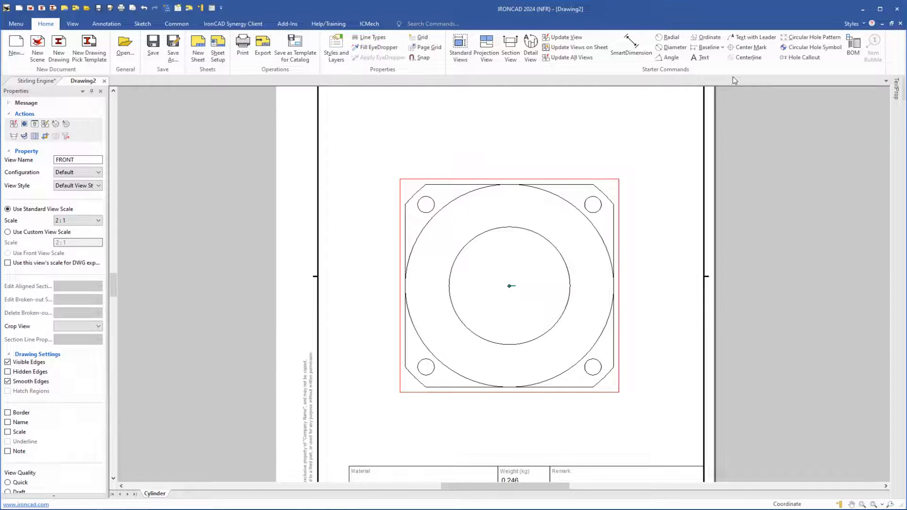
left_click(751, 49)
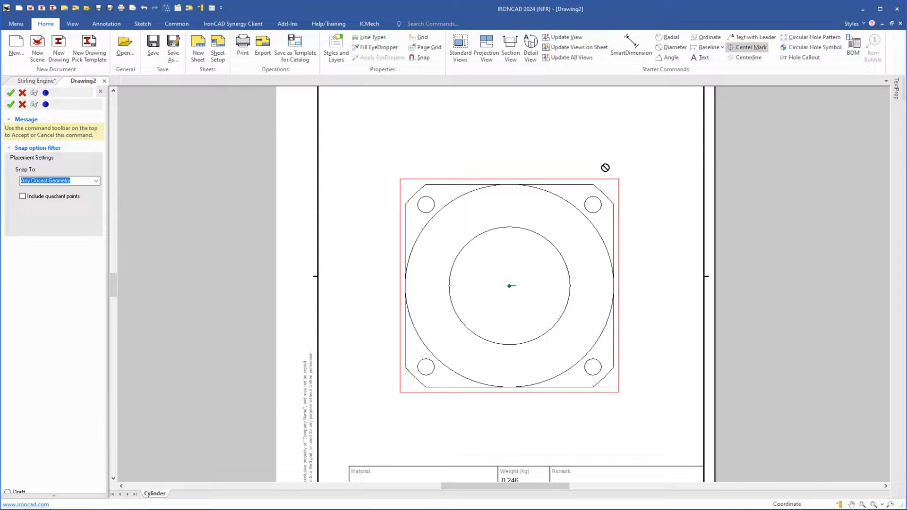
left_click(584, 202)
left_click(426, 200)
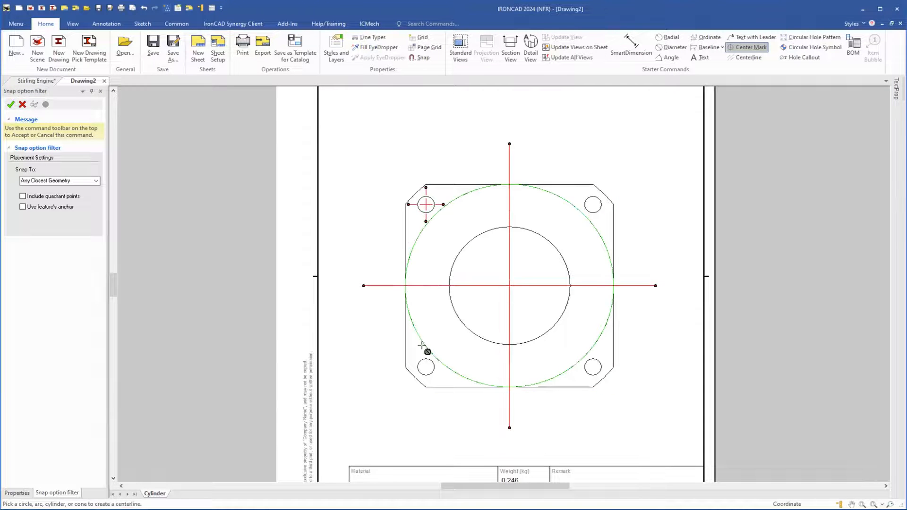
left_click(423, 360)
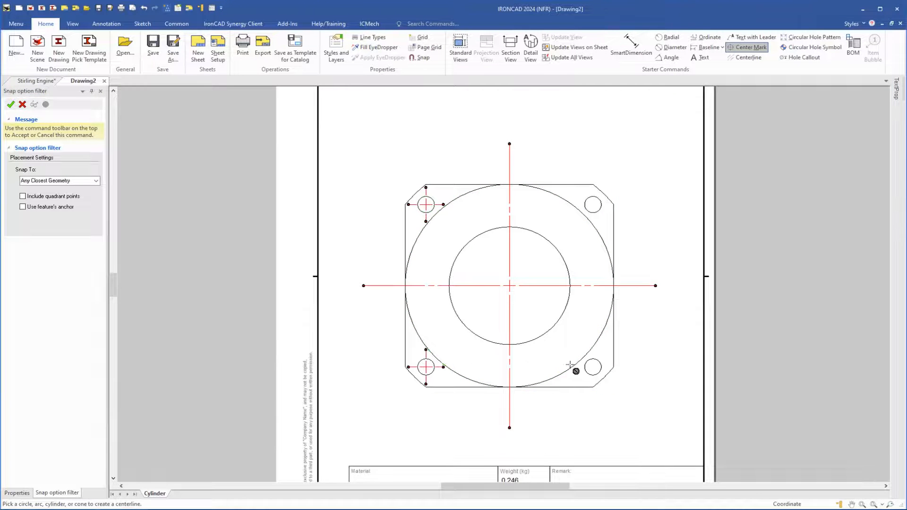
left_click(599, 361)
left_click(593, 212)
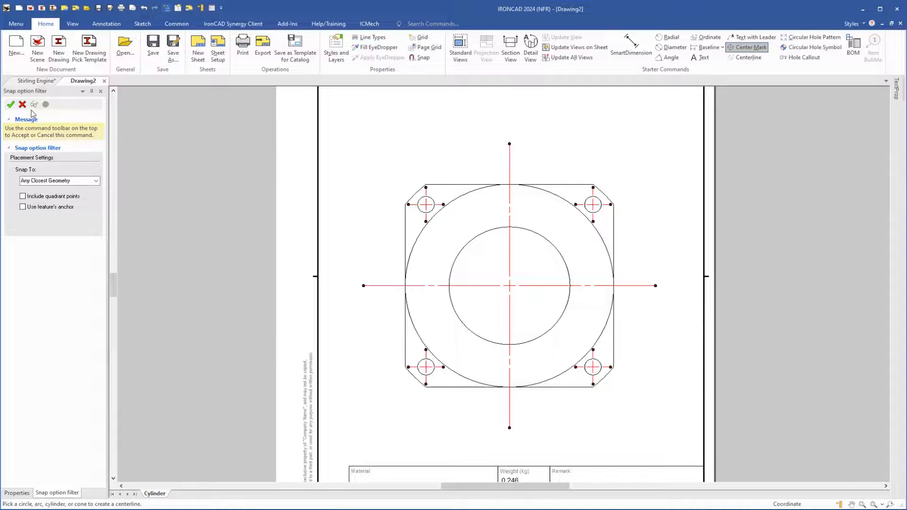
left_click(11, 106)
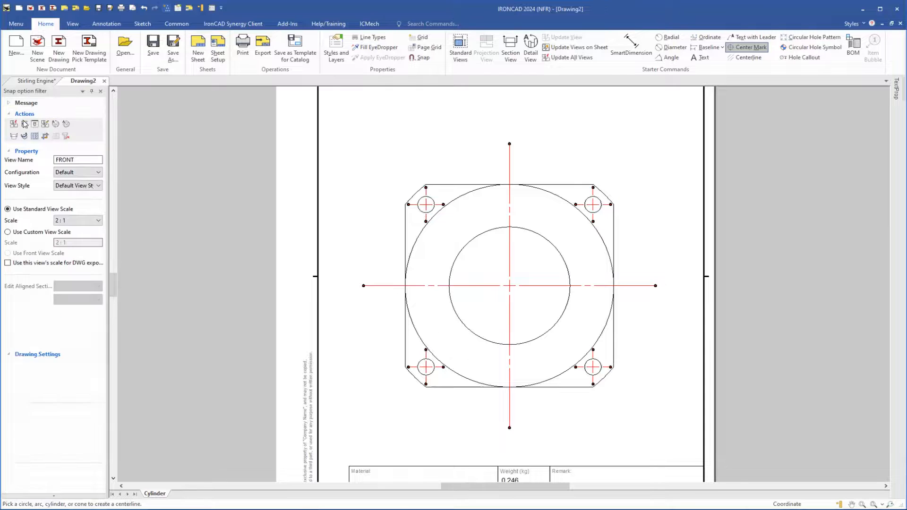
Step: Shorten all four ends of the large circle's center mark so they extend only slightly beyond the part outline
left_click_drag(510, 145, 509, 169)
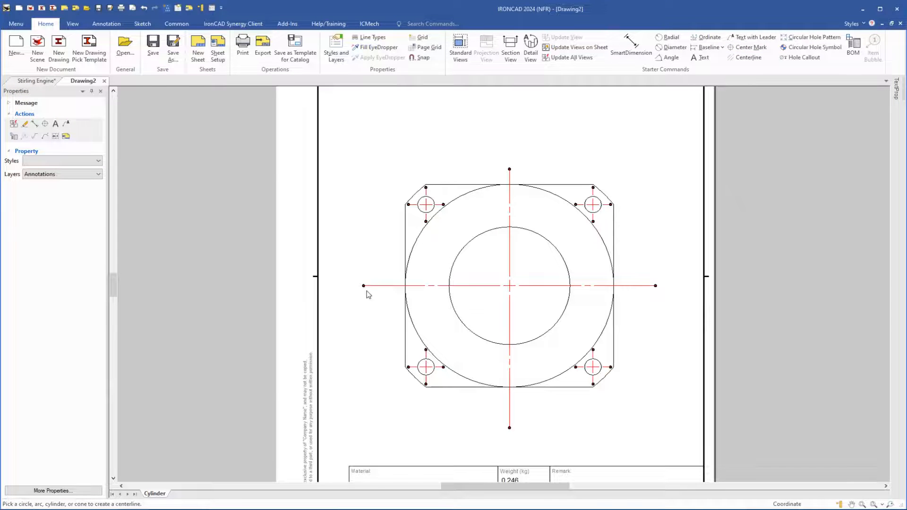
left_click_drag(363, 285, 385, 285)
left_click_drag(510, 428, 509, 406)
left_click(517, 412)
left_click_drag(657, 285, 628, 293)
key("Escape")
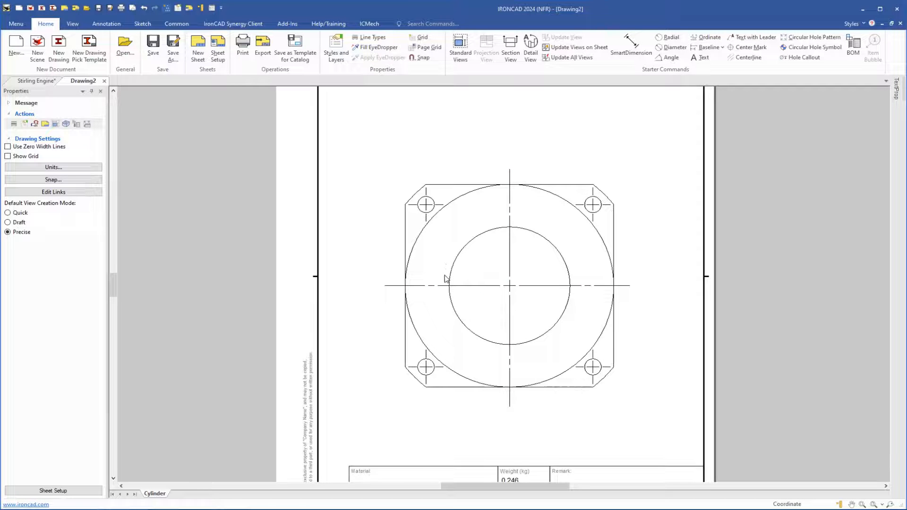
Step: Place a horizontal section line A through the centre of the front view and extend both ends beyond the part outline
left_click(442, 239)
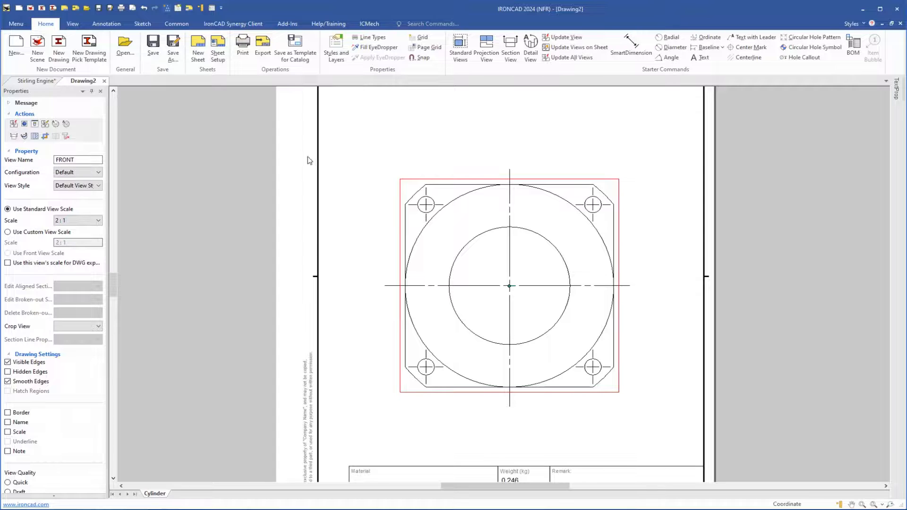
left_click(512, 45)
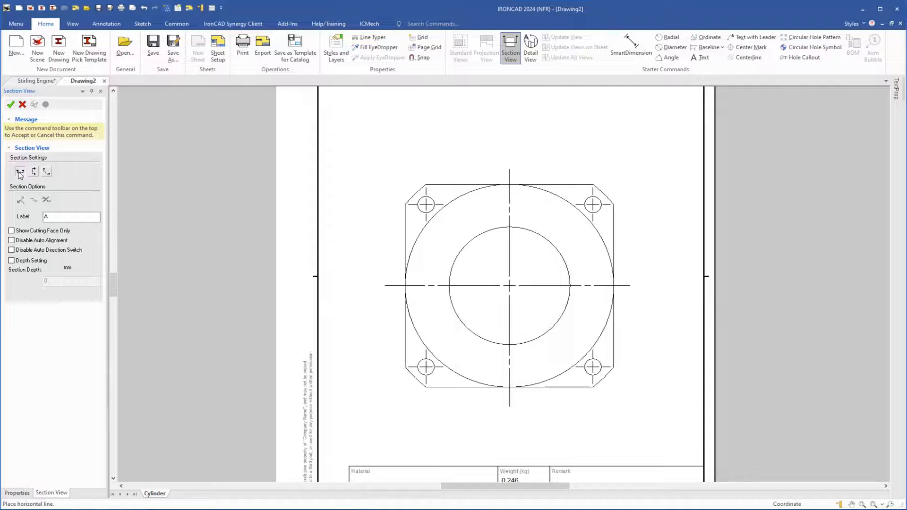
left_click(20, 173)
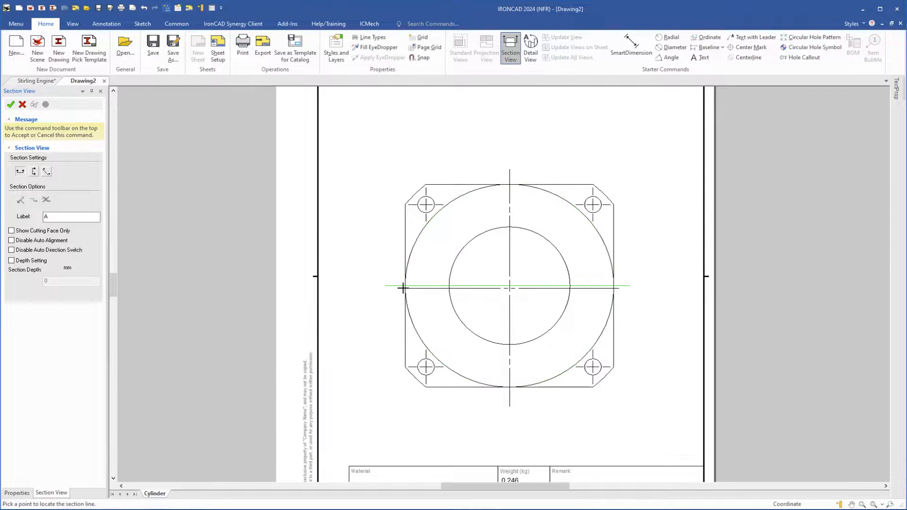
left_click(452, 267)
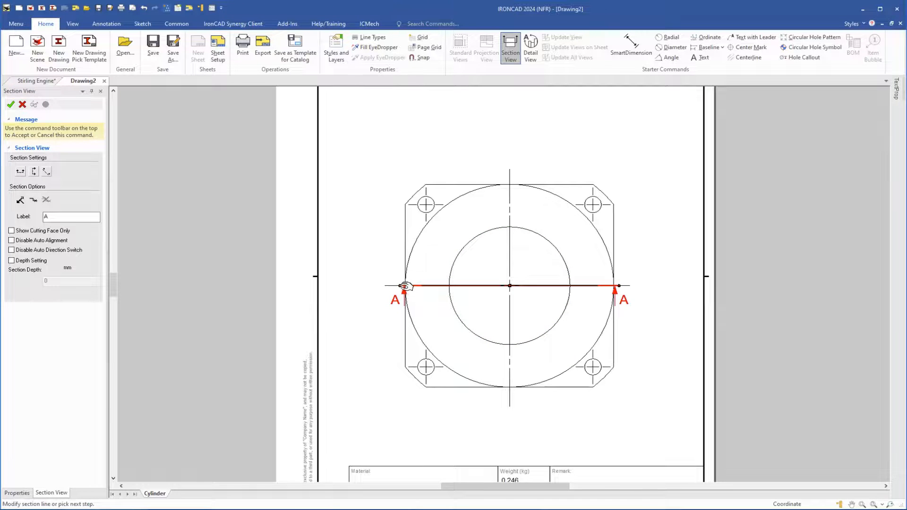
left_click_drag(400, 285, 366, 285)
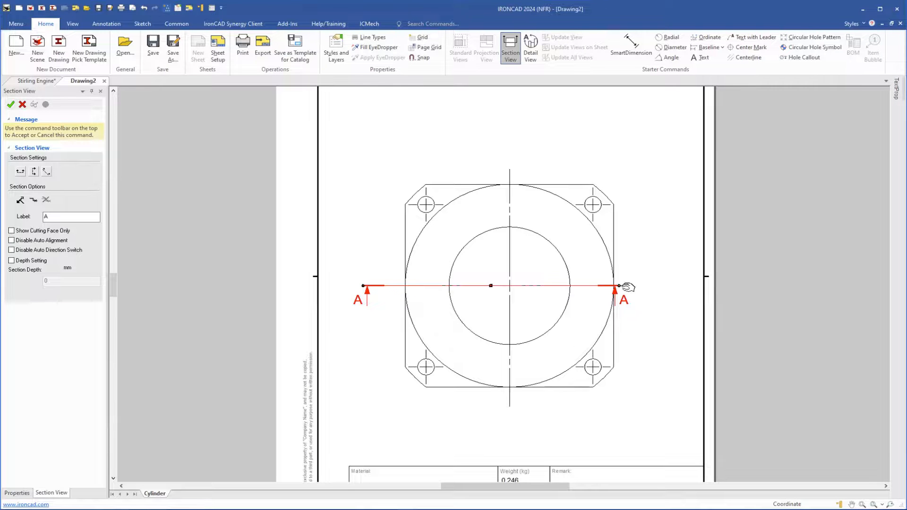
left_click_drag(622, 285, 658, 285)
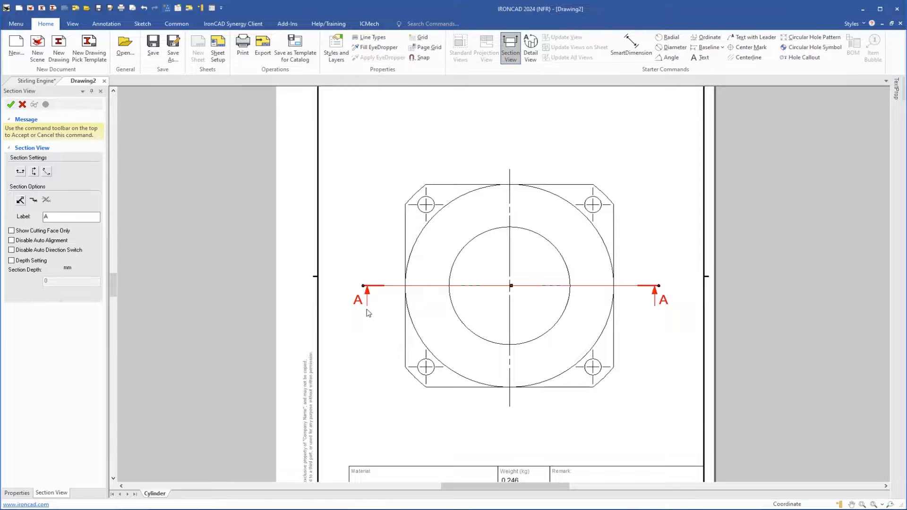
Step: Reverse section A's viewing direction and back, and try stepping the section line through the upper-right corner hole before removing the step
left_click(20, 200)
left_click(20, 200)
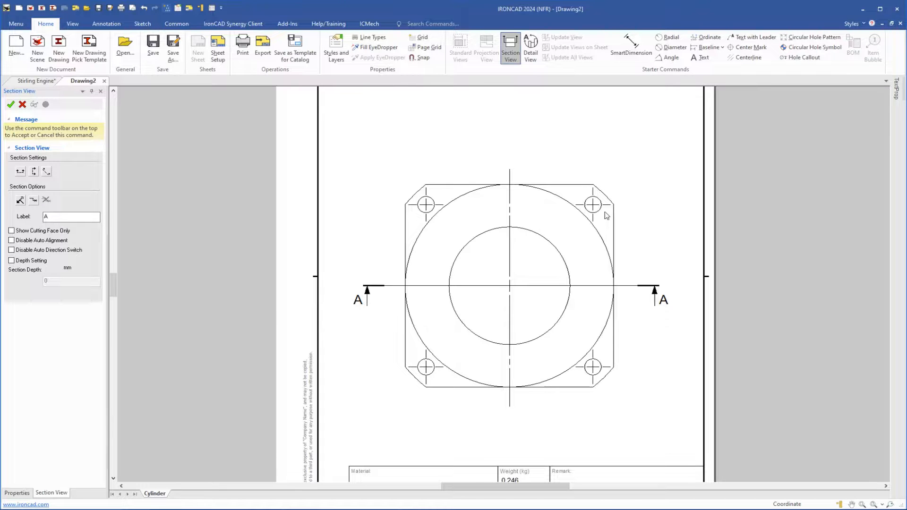
left_click(34, 202)
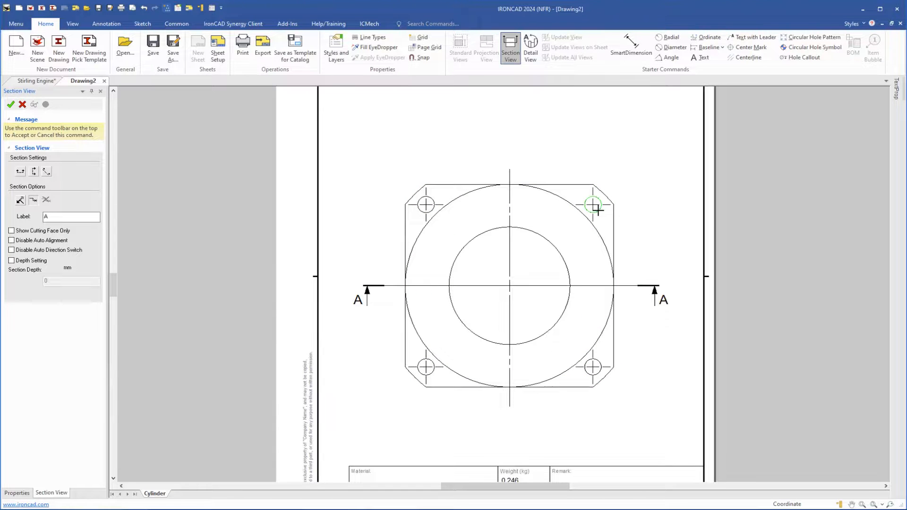
left_click(596, 211)
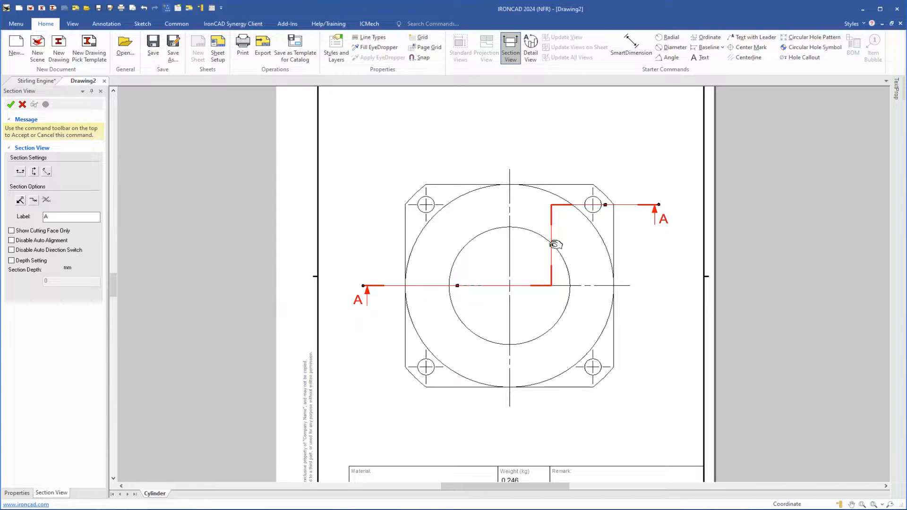
left_click_drag(553, 245, 515, 243)
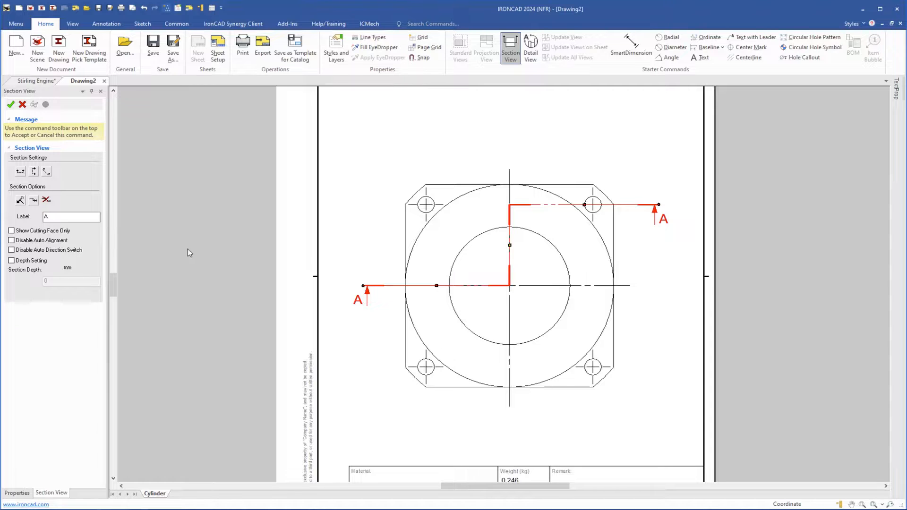
left_click(45, 202)
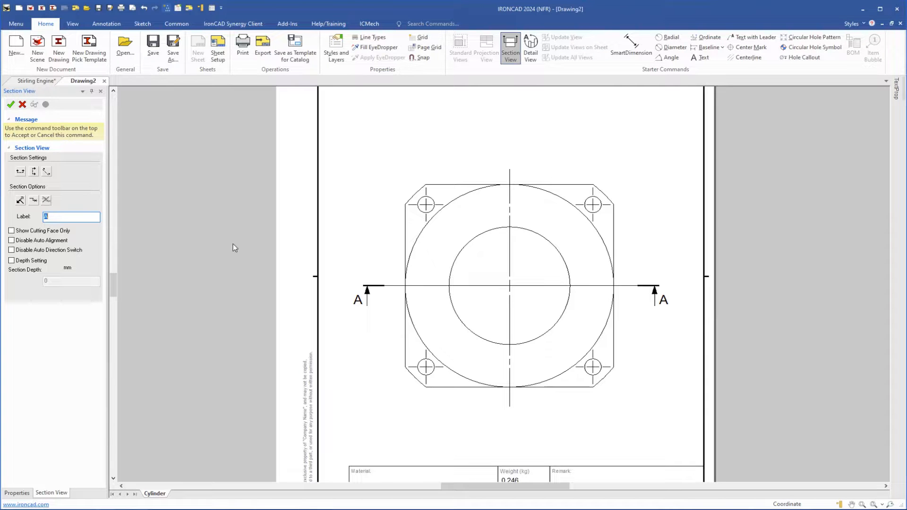
Step: Accept the straight section line A and place the resulting section view directly above the front view
left_click(10, 105)
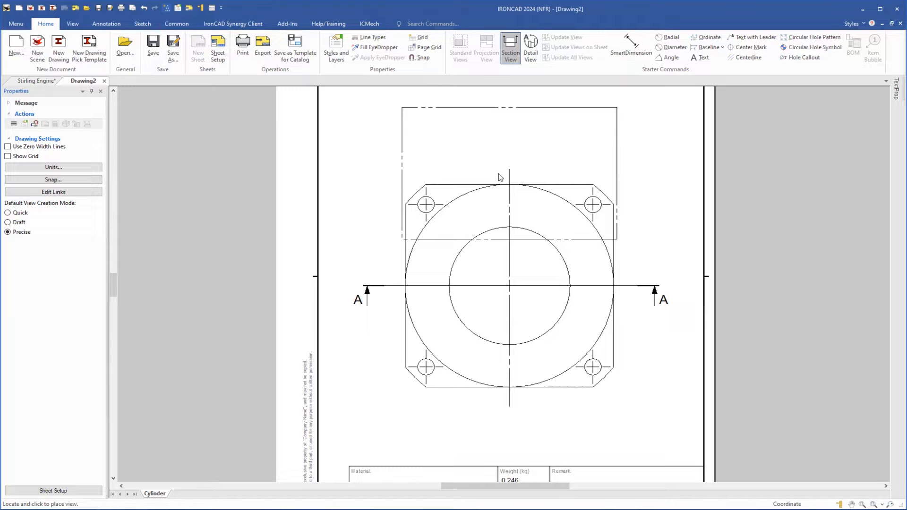
scroll(503, 178, "up", 5)
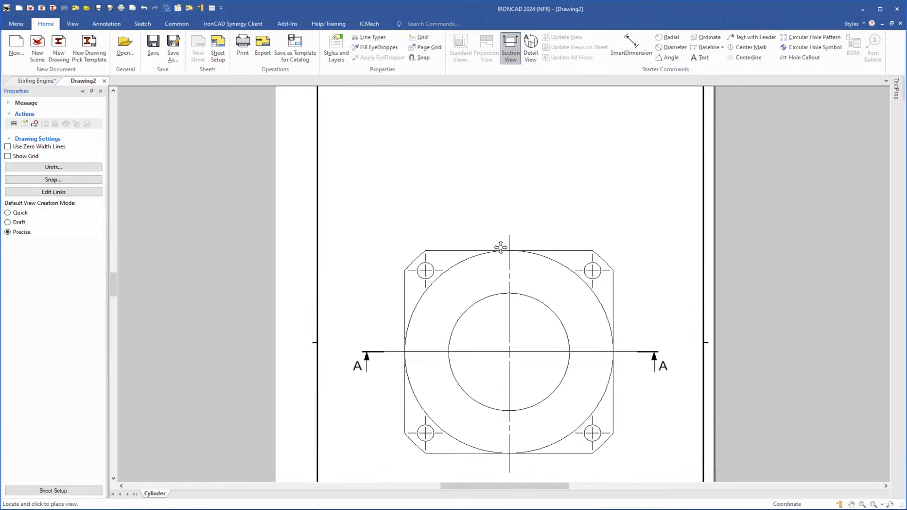
left_click(506, 213)
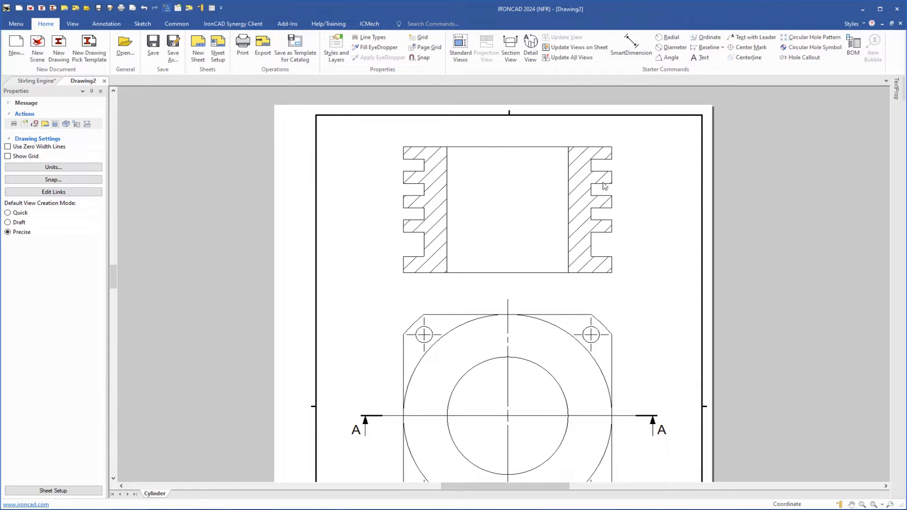
Step: Add a centerline to the bore in the section view and shorten both ends to just beyond the part outline
left_click(746, 57)
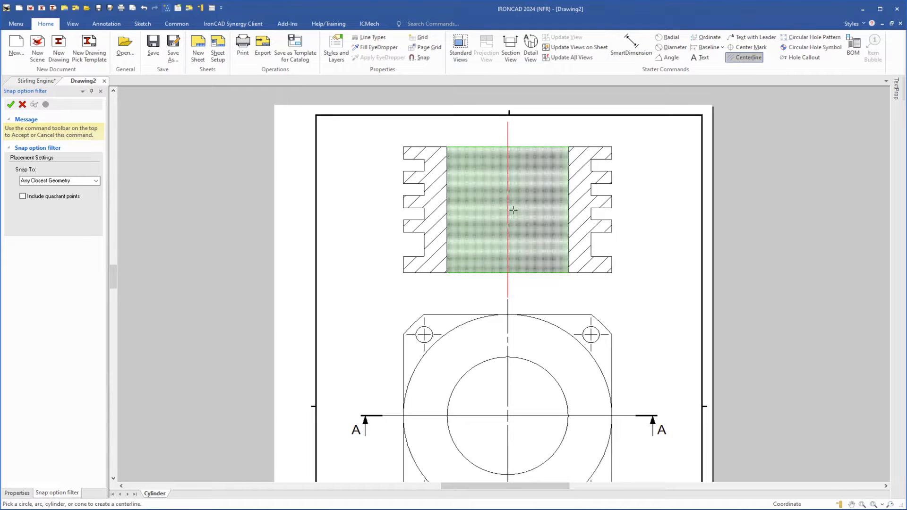
left_click(524, 209)
left_click(511, 209)
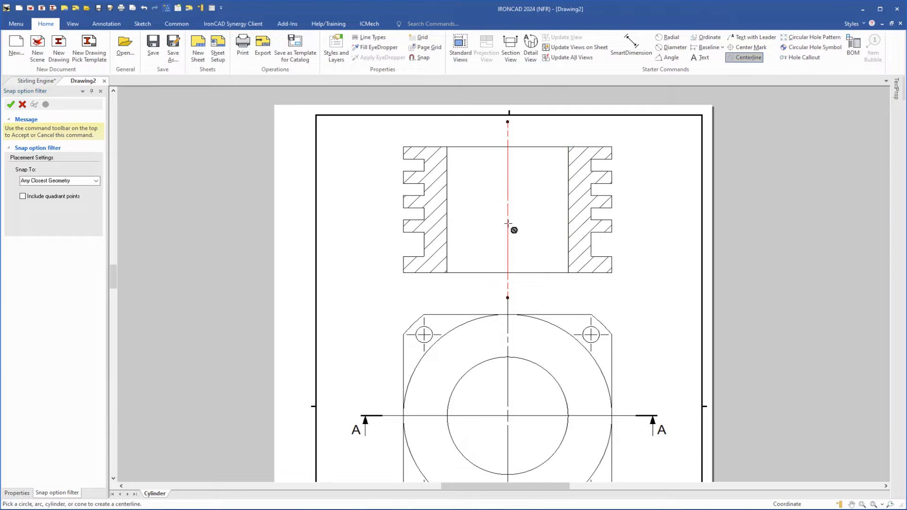
left_click(10, 104)
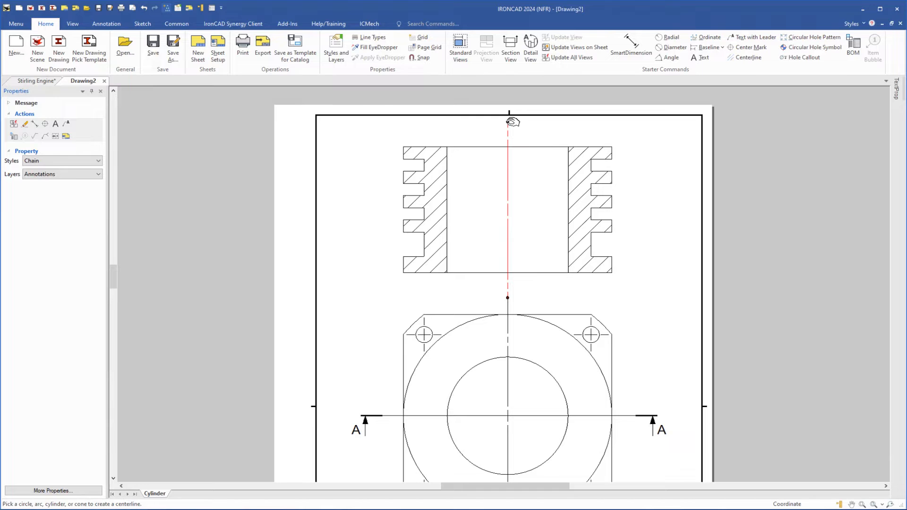
left_click_drag(508, 135, 508, 140)
left_click_drag(513, 295, 514, 283)
Step: Shorten both horizontal ends of the front view's large center mark so they stay inside the bore circle
middle_click_drag(583, 305, 551, 148)
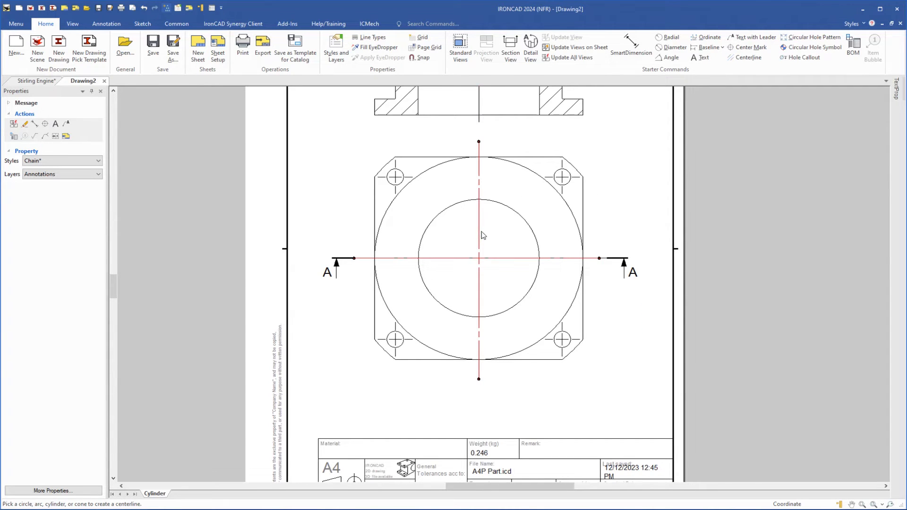
left_click_drag(600, 259, 519, 260)
left_click_drag(354, 258, 395, 270)
left_click_drag(461, 274, 484, 271)
Step: Fit the whole sheet in view and save the drawing as Cylinder in the Stirling Engine folder
left_click(874, 504)
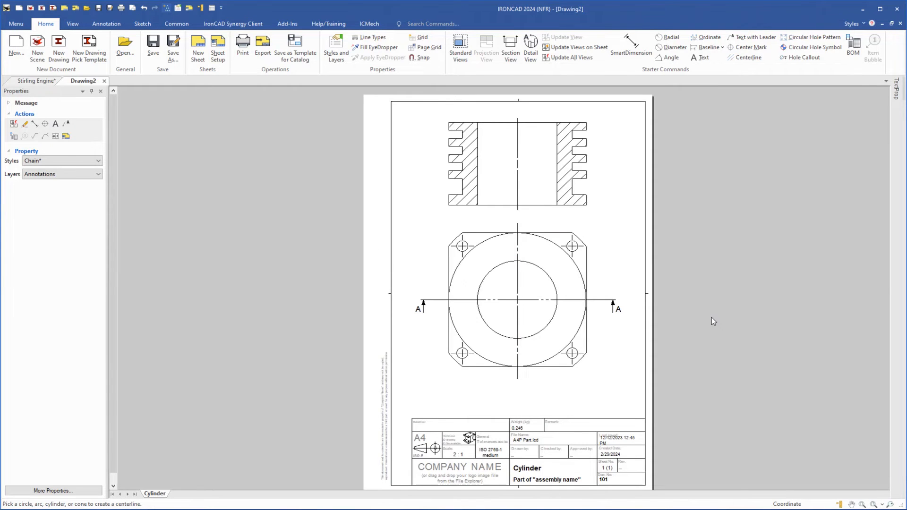
left_click(517, 275)
left_click(154, 46)
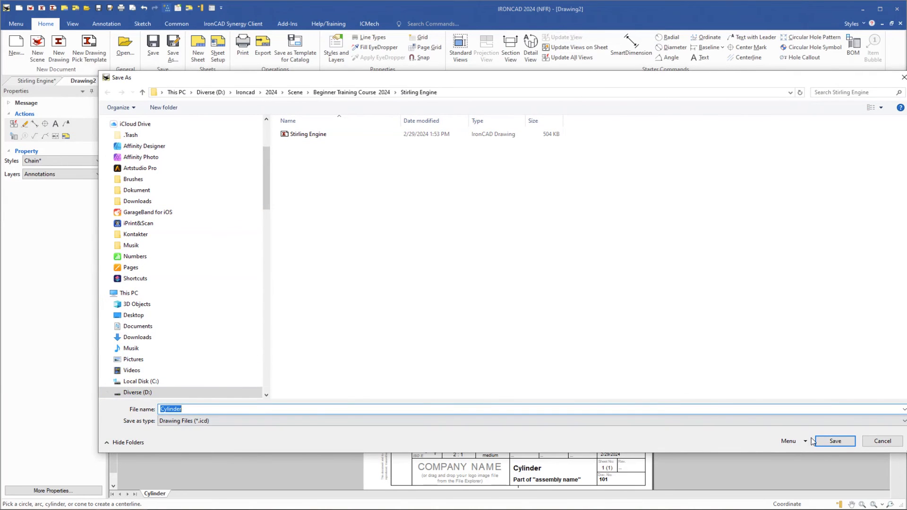
left_click(834, 441)
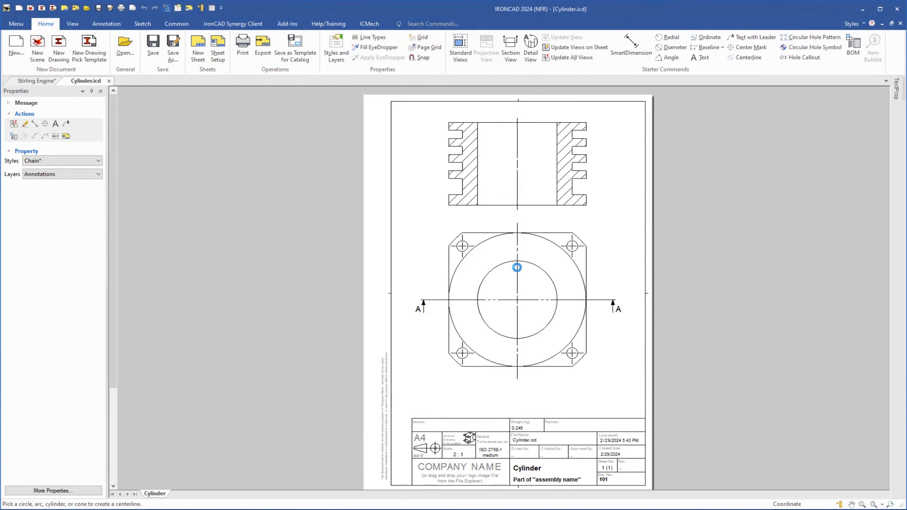